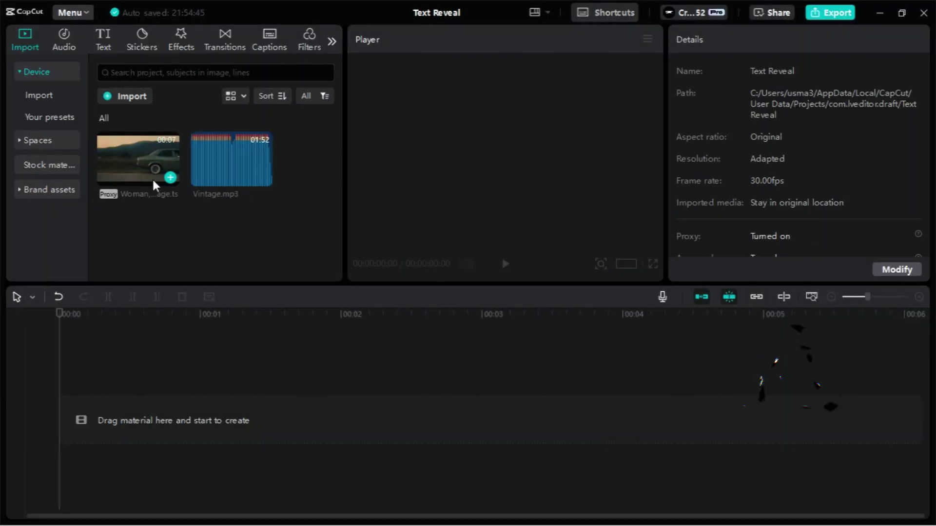
- Place the woman-and-vintage-car clip on the timeline and preview it, scrubbing back to 00:00:01:21
left_click(129, 171)
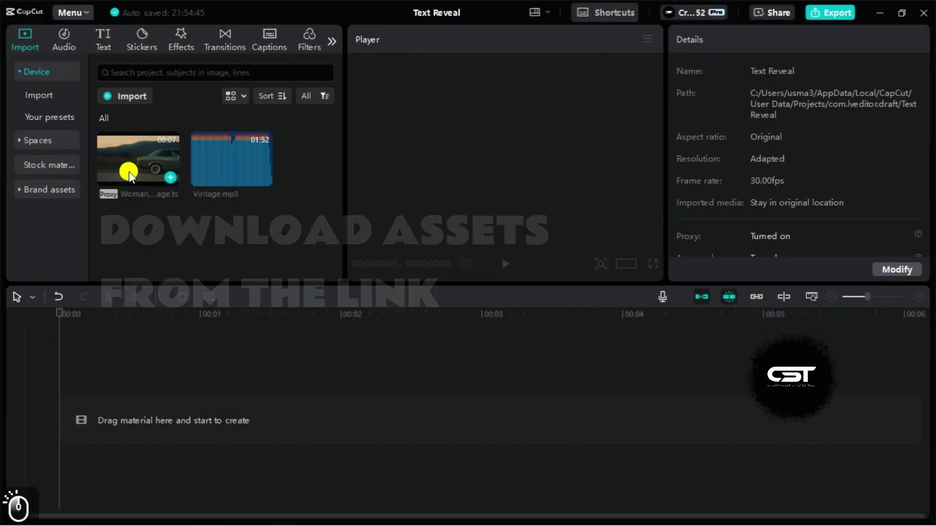
left_click_drag(128, 171, 136, 432)
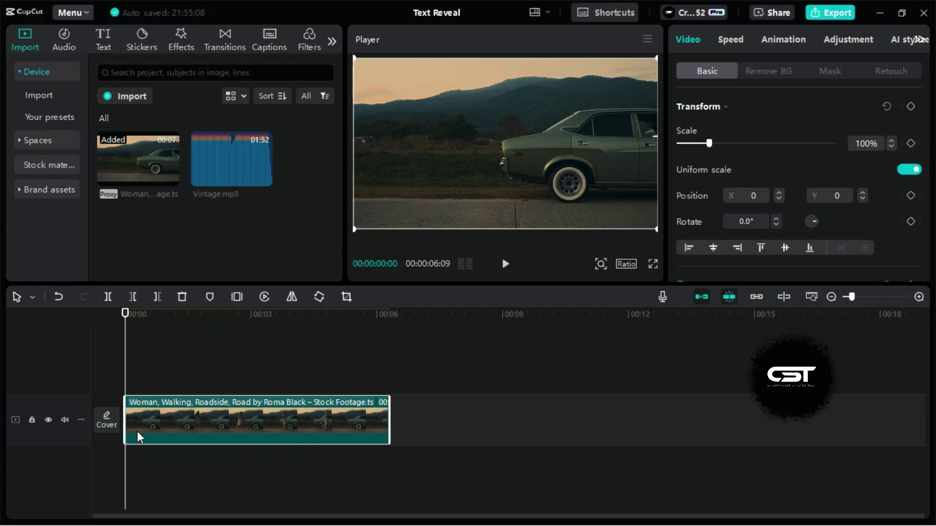
key("space")
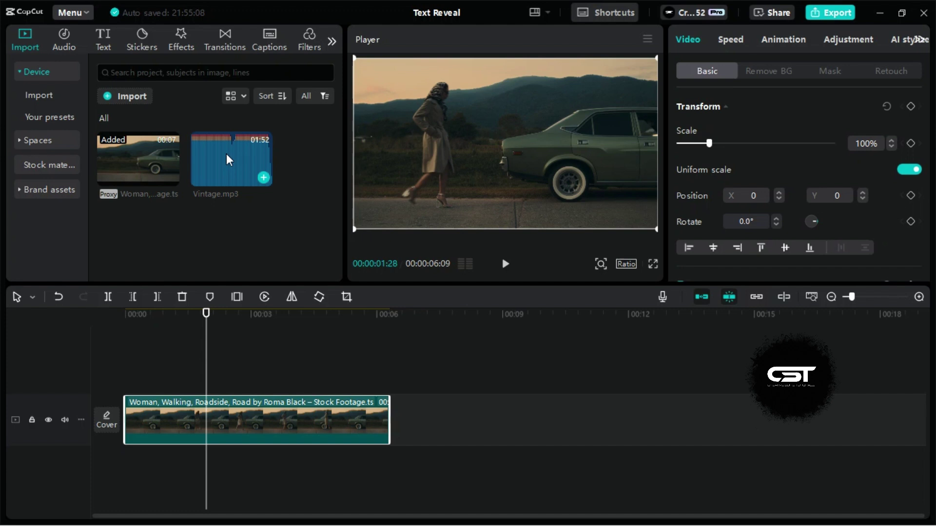
mouse_move(207, 312)
left_mouse_down()
mouse_move(194, 314)
mouse_move(200, 320)
left_mouse_up()
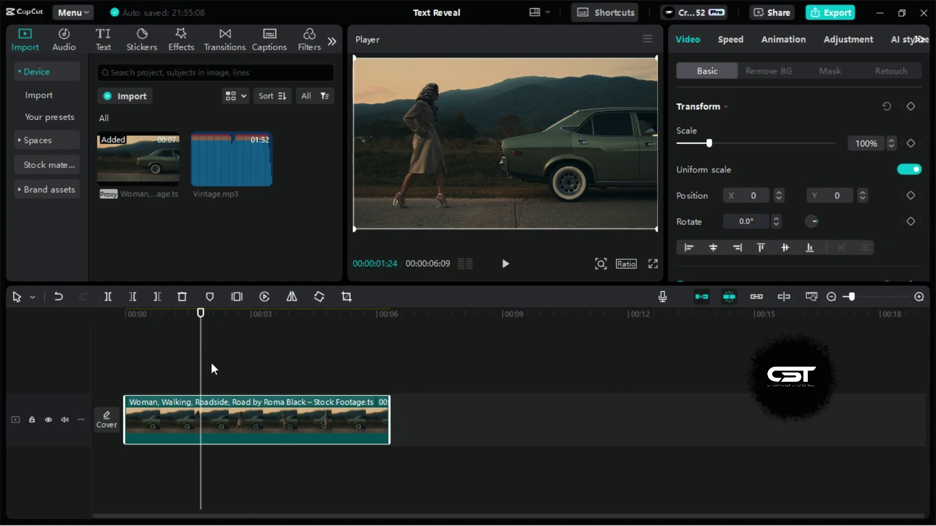
- Add a default text layer and change its text to 'Vintage'
left_click(98, 41)
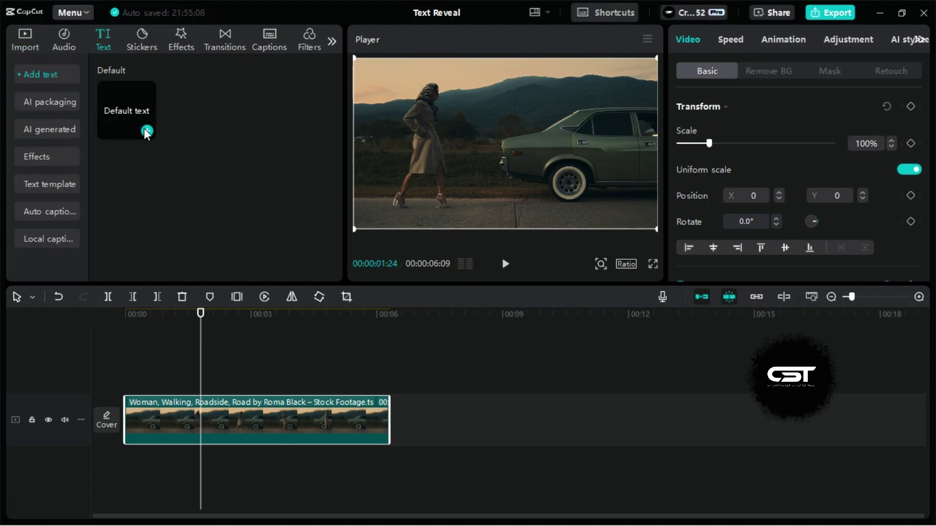
left_click(146, 132)
triple_click(757, 100)
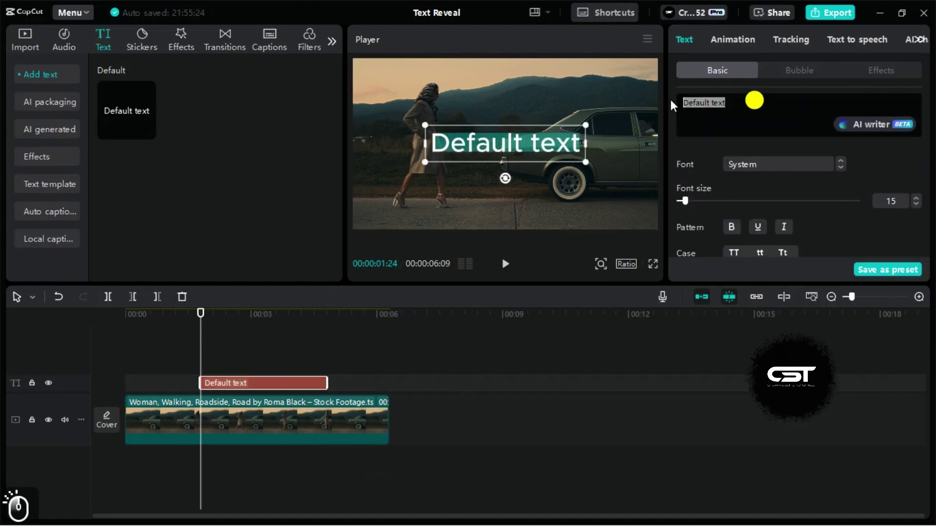
type("Vintage")
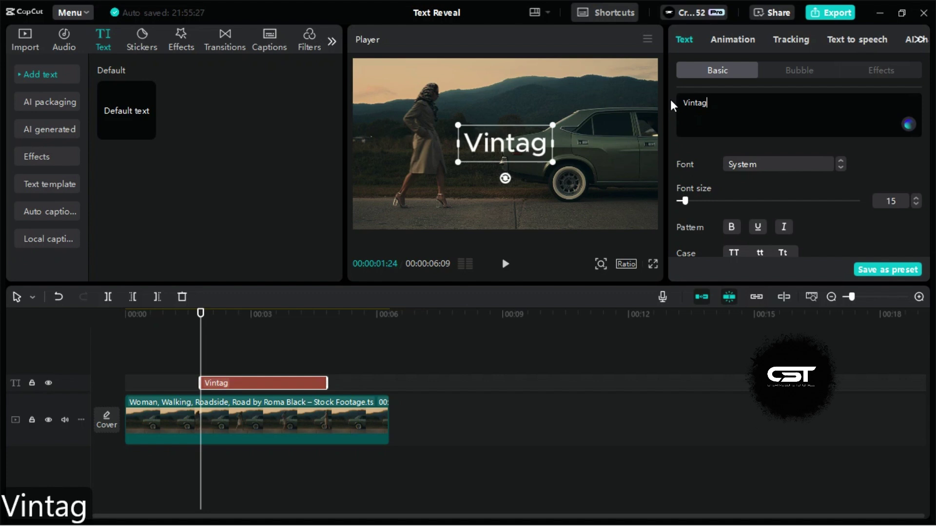
- Search the fonts for 'vintage' and apply Rammetto One to the title
left_click(745, 163)
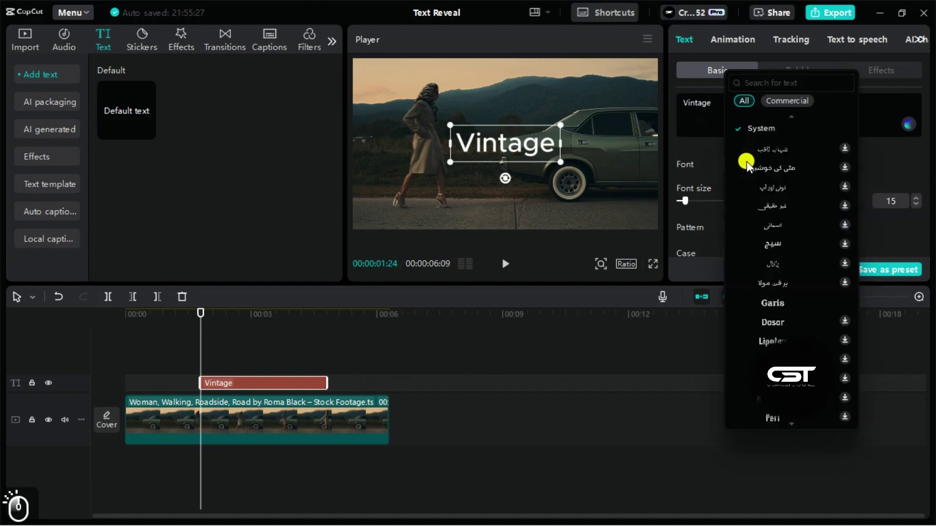
left_click(773, 80)
type("v")
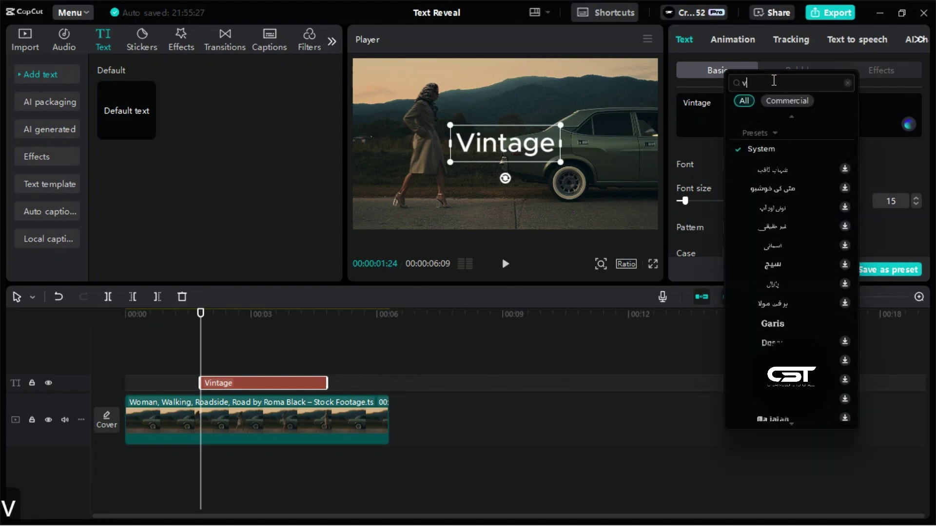
type("intage")
key("Return")
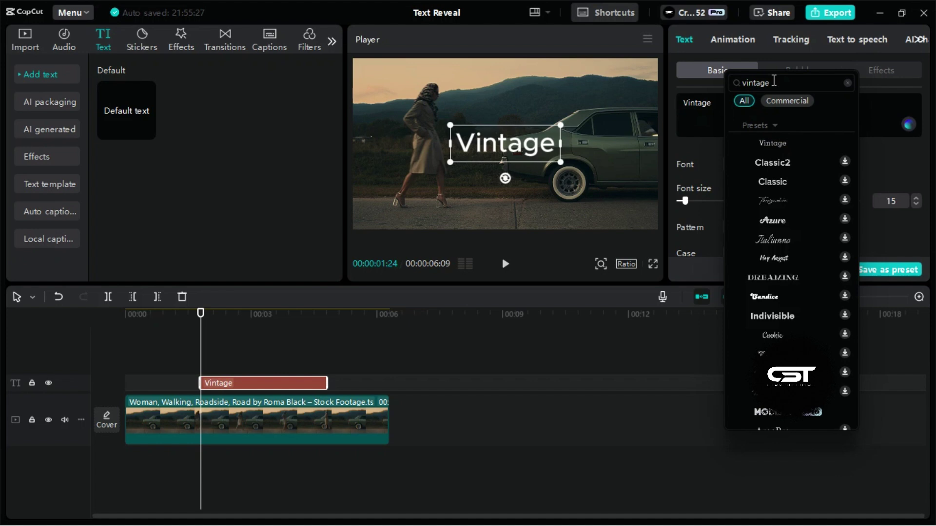
scroll(784, 164, "down", 5)
scroll(785, 165, "down", 5)
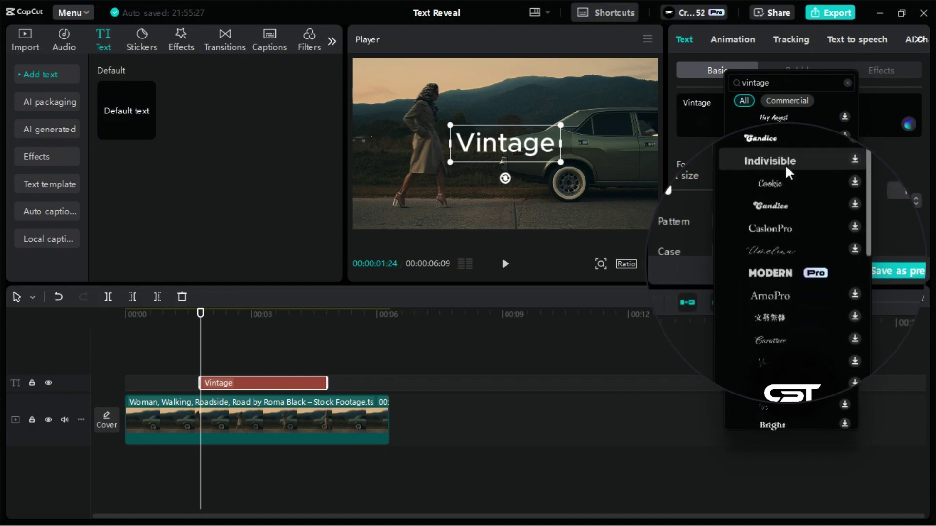
scroll(785, 164, "down", 1)
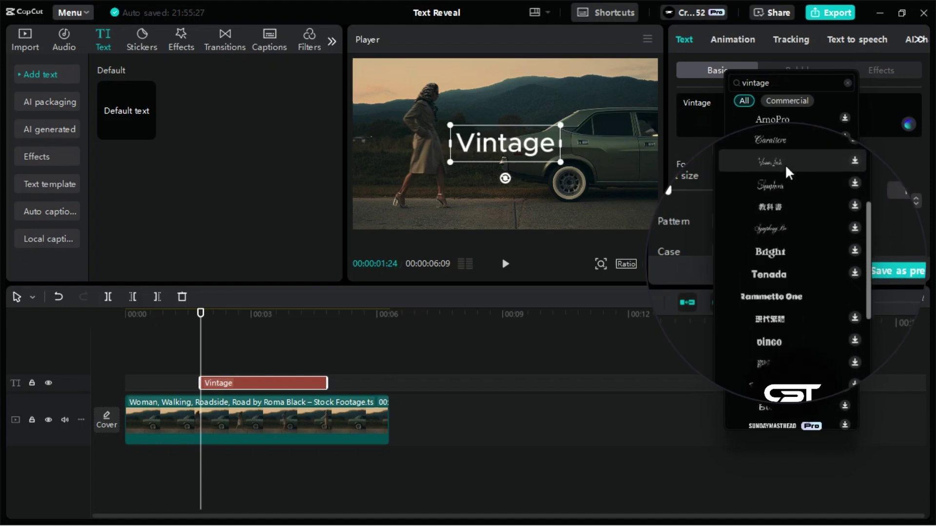
left_click(786, 294)
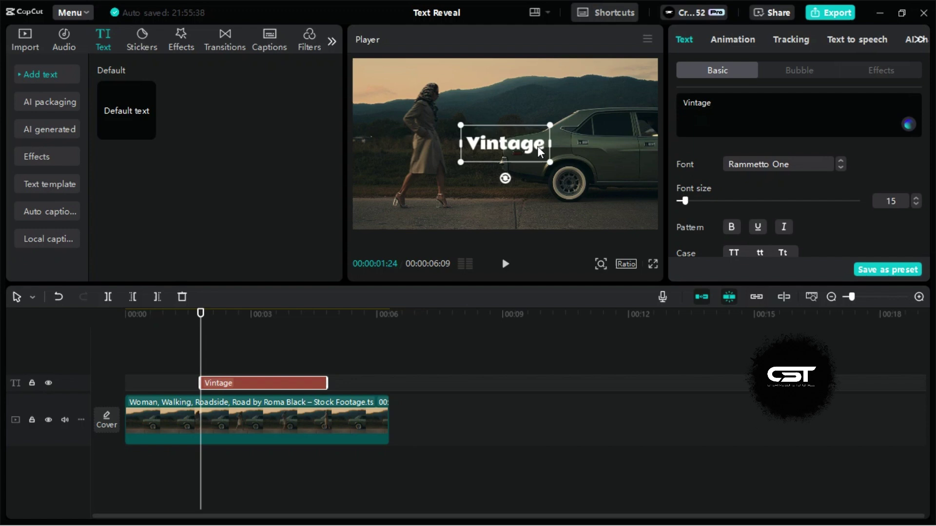
- Scale the Vintage title up, recentre it, and stretch its clip to the footage's end
left_click_drag(555, 164, 641, 224)
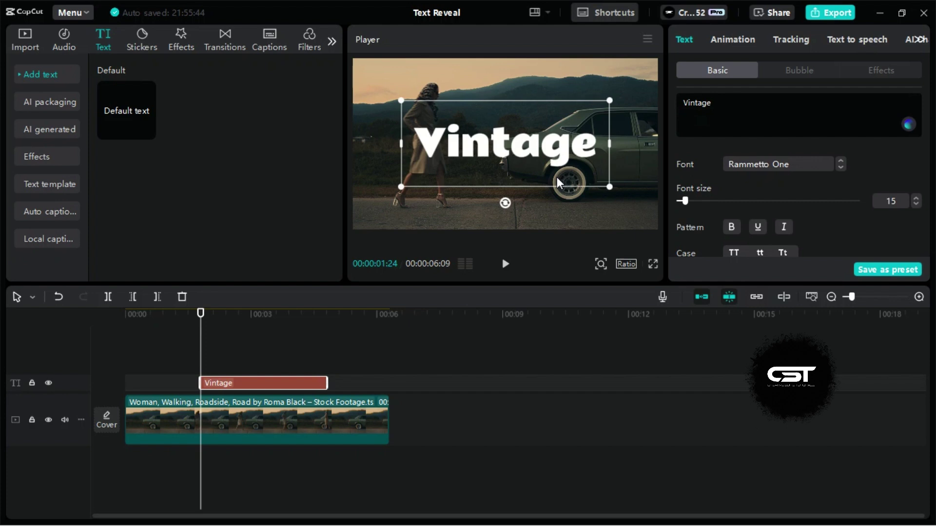
mouse_move(559, 156)
left_mouse_down()
mouse_move(560, 186)
mouse_move(559, 152)
mouse_move(559, 166)
left_mouse_up()
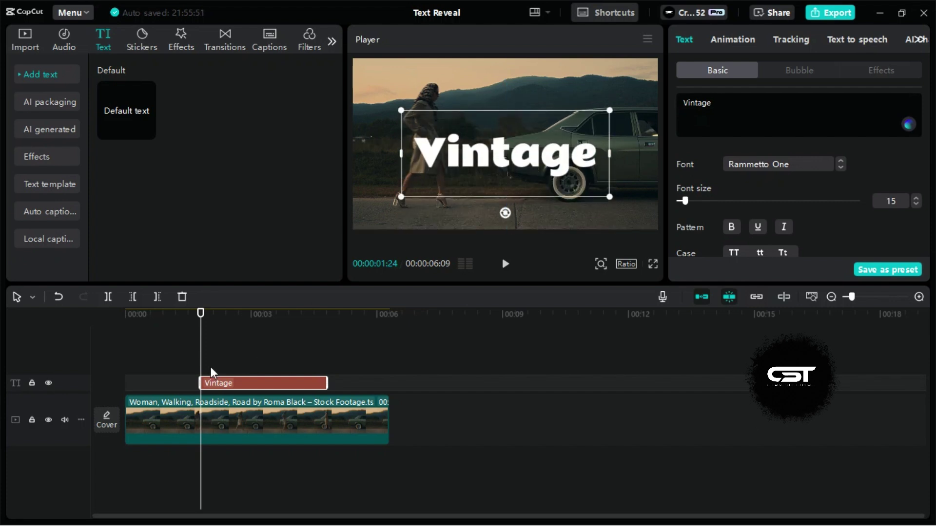
key("space")
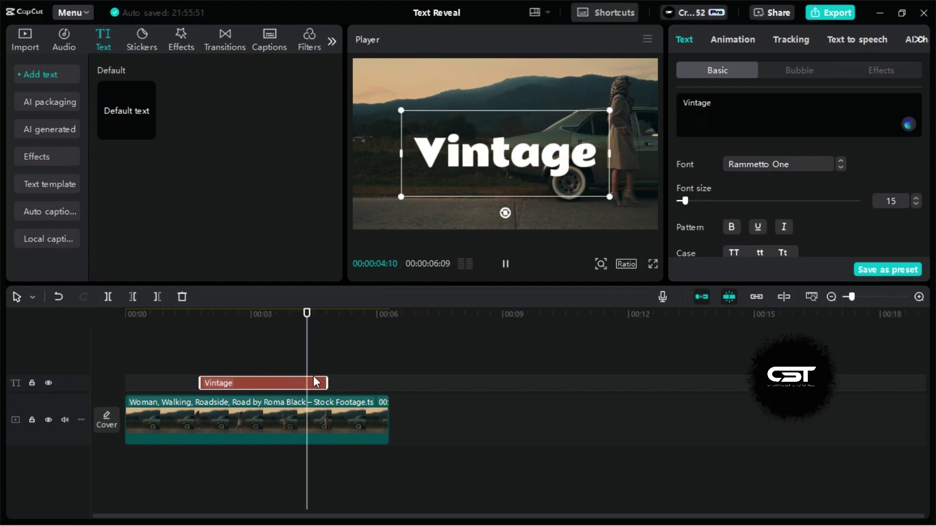
key("space")
left_click_drag(327, 379, 383, 385)
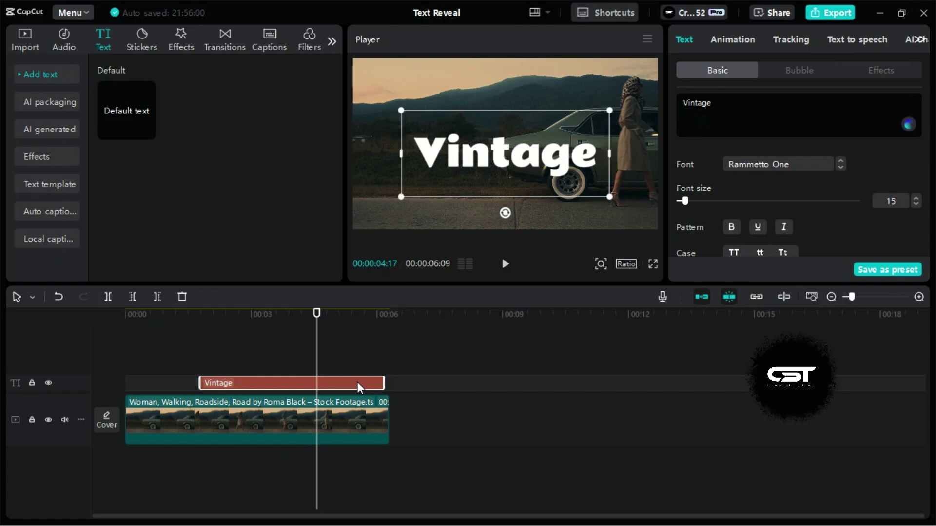
- Convert the Vintage text clip into Compound clip3 and show its Mask settings at the text start
right_click(357, 381)
left_click(408, 418)
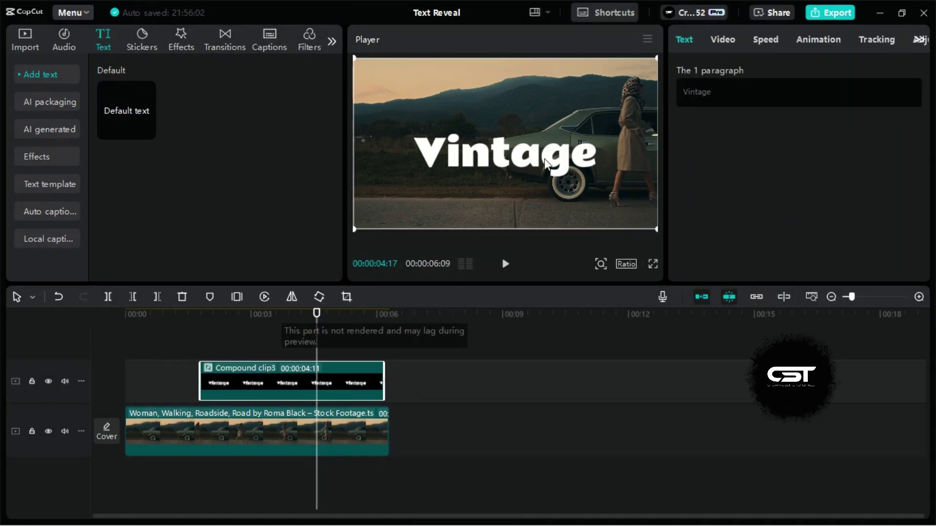
left_click(719, 41)
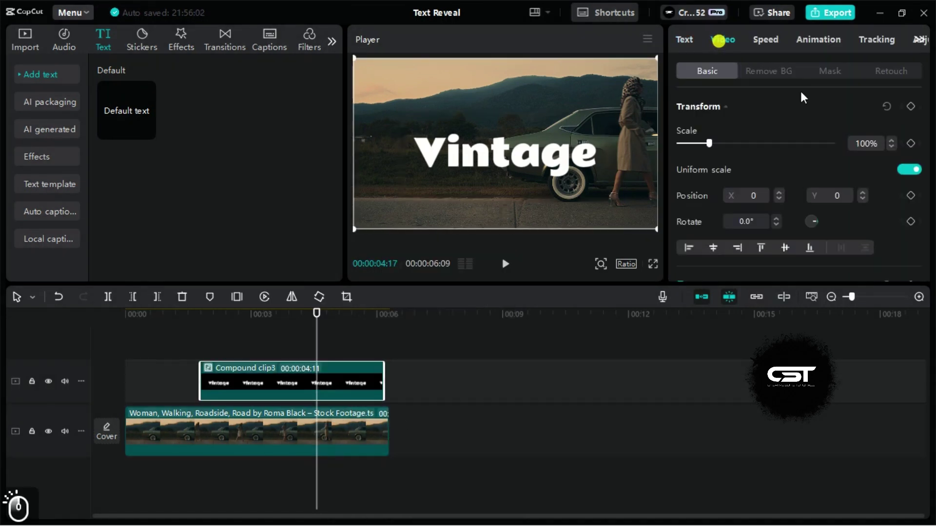
left_click(829, 70)
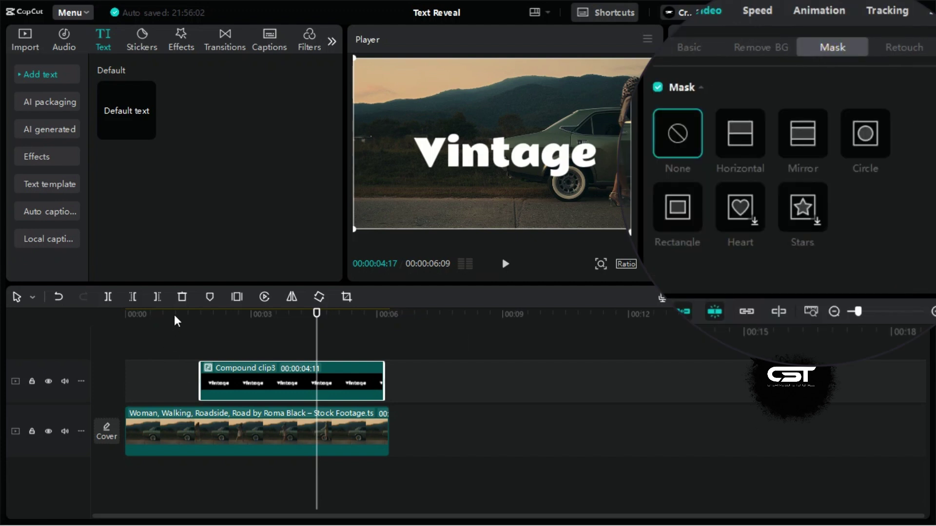
left_click_drag(207, 314, 202, 319)
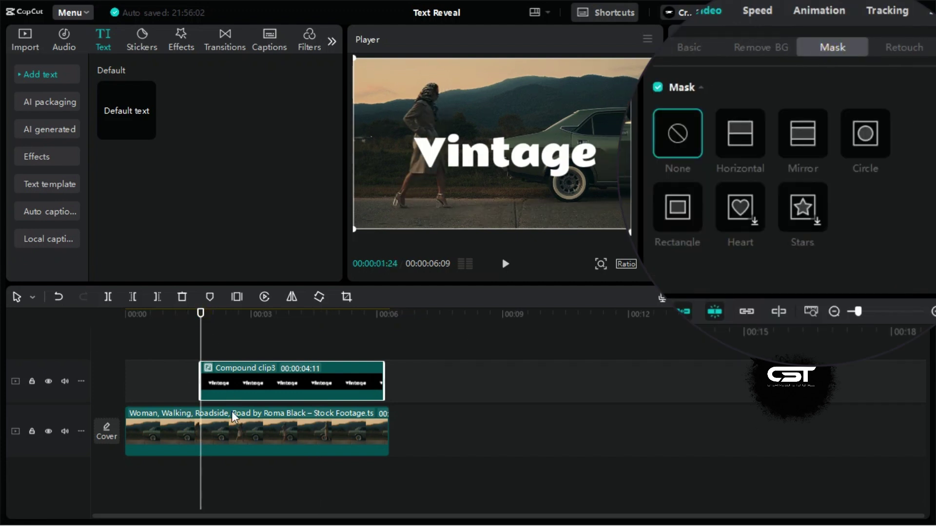
- Apply a Horizontal mask rotated -90°, slide it to X -587 to hide the word, and keyframe it
left_click(740, 124)
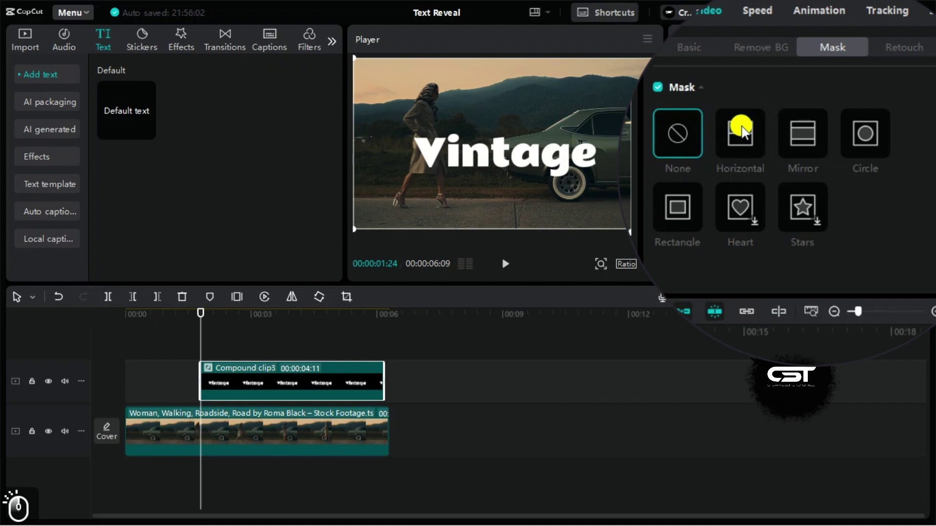
left_click_drag(507, 163, 530, 140)
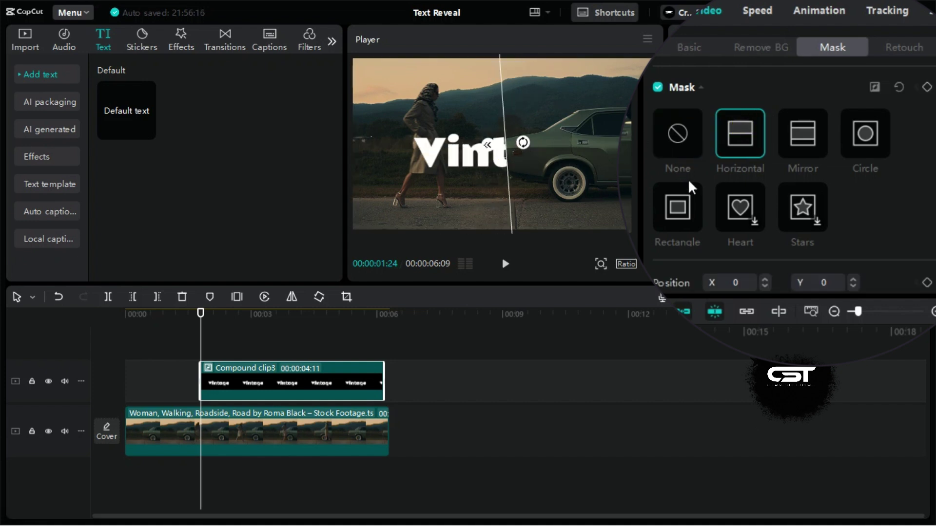
scroll(689, 179, "down", 3)
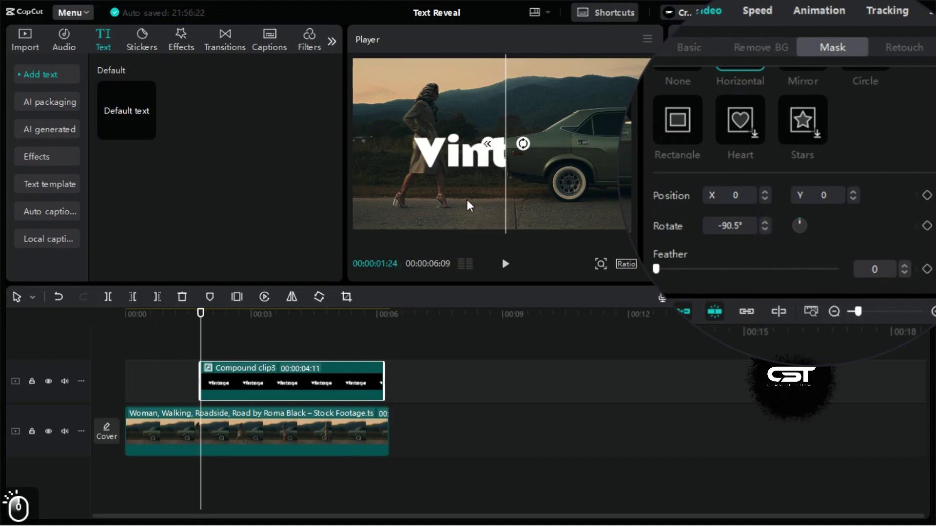
left_click(765, 221)
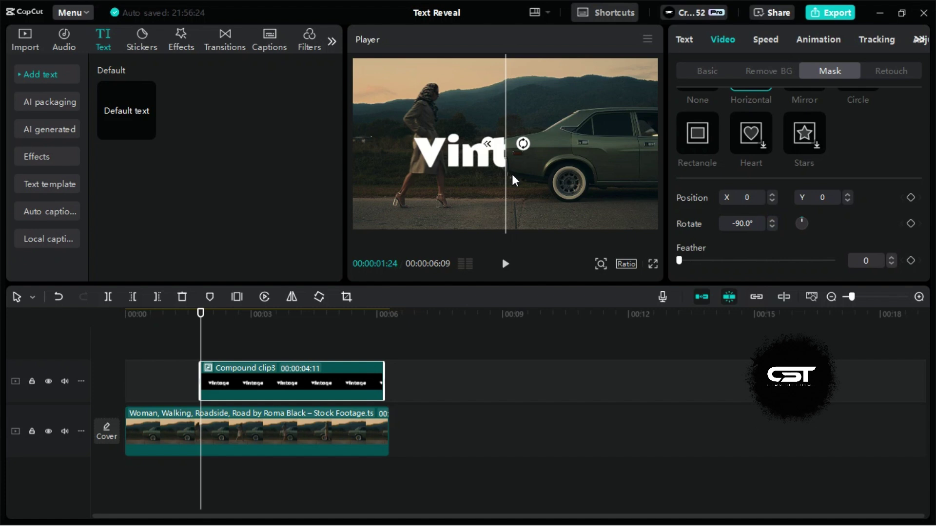
left_click_drag(511, 173, 419, 171)
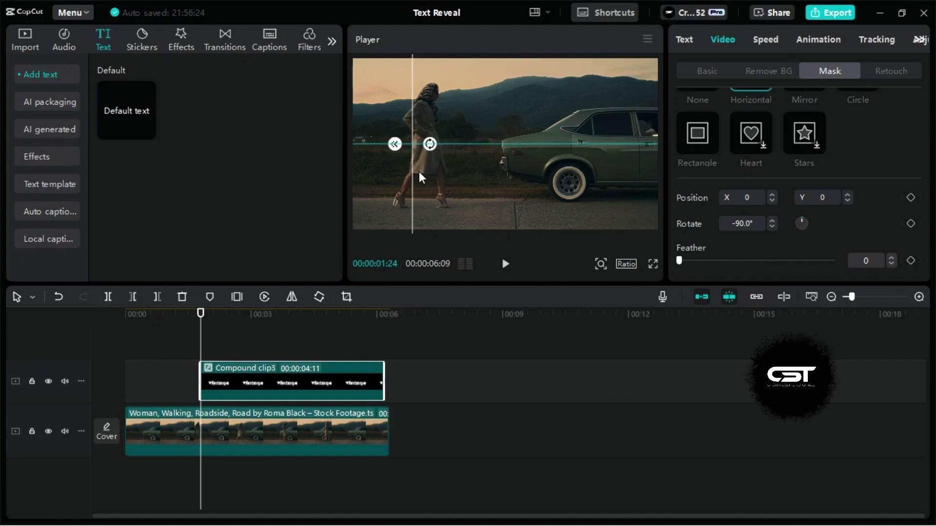
scroll(303, 410, "up", 3, "ctrl")
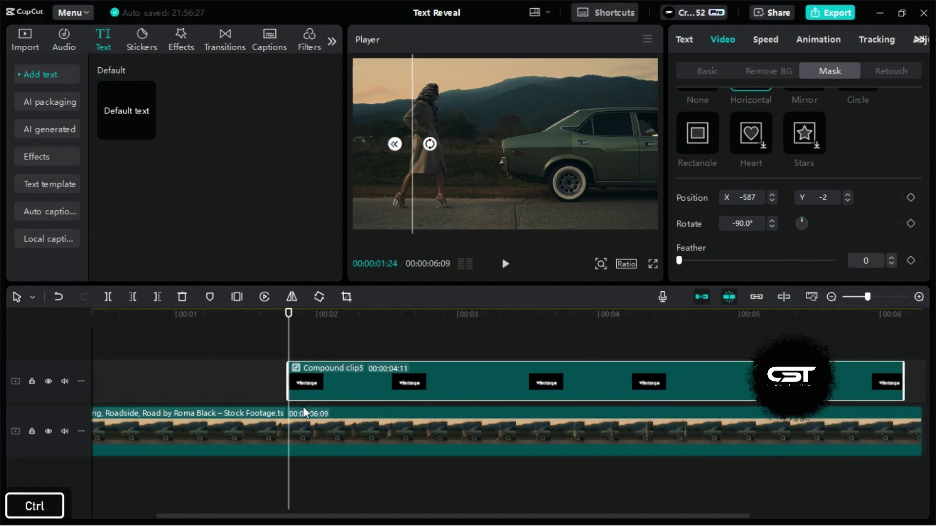
scroll(303, 410, "right", 4)
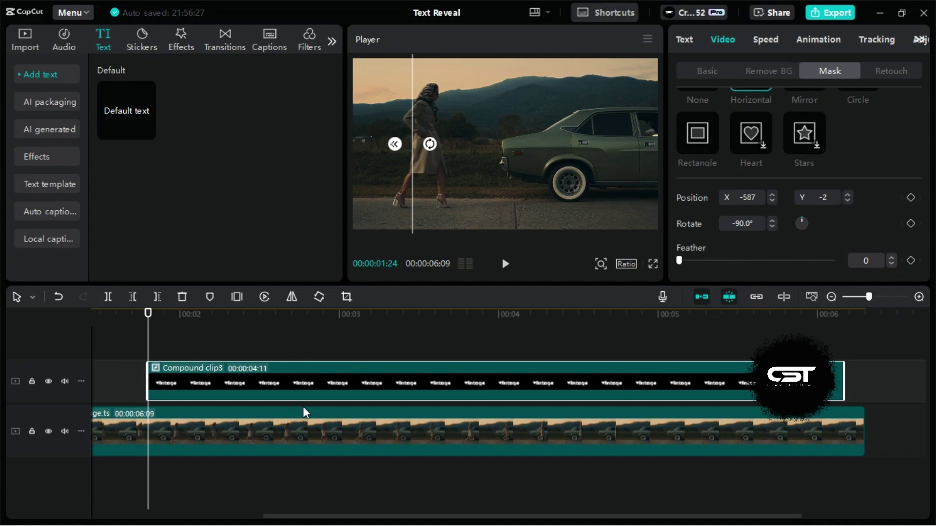
scroll(884, 188, "up", 2)
left_click(911, 106)
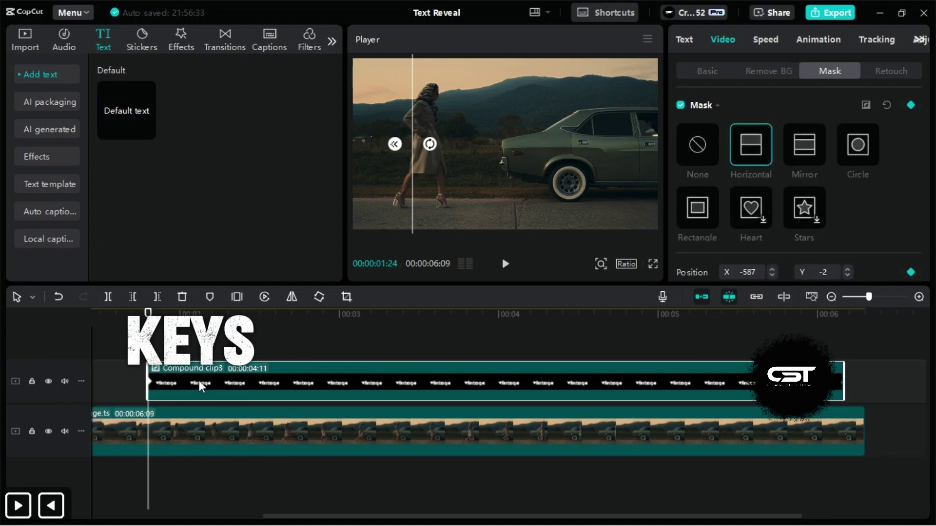
- Step forward frame by frame, sliding the mask edge right to follow the walking woman
key("Right")
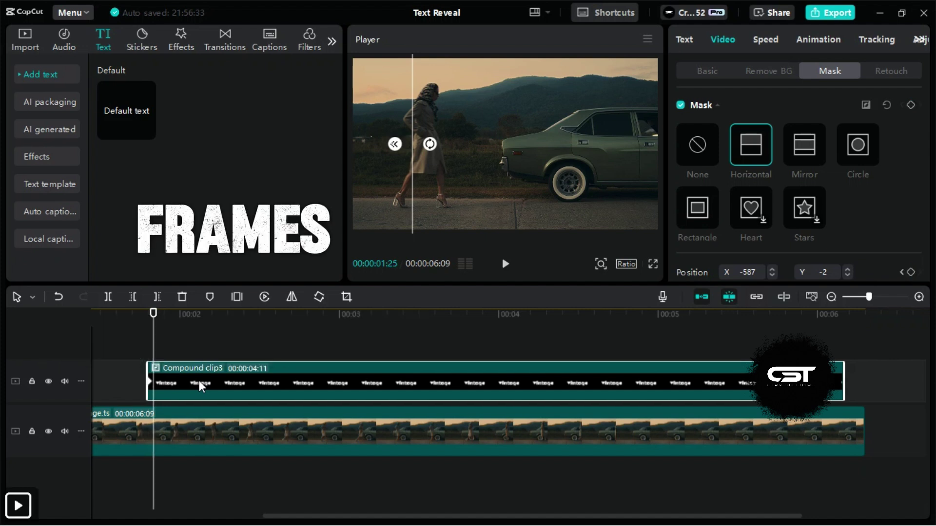
key("Right")
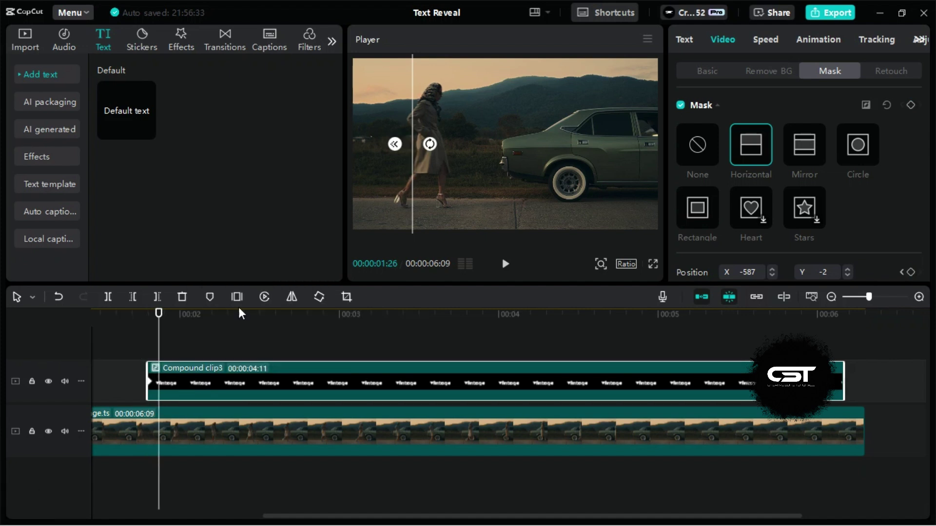
left_click_drag(413, 165, 431, 164)
key("Right")
key("Right")
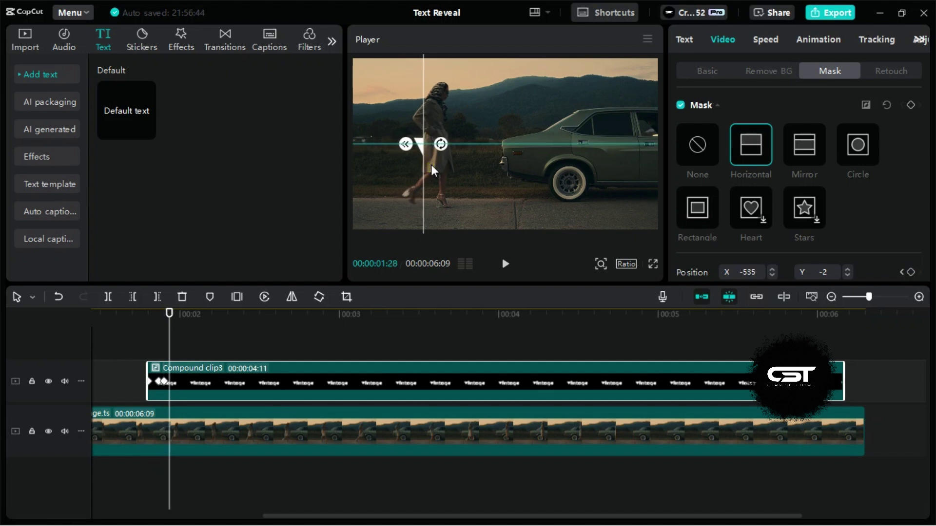
key("Right")
key("Right")
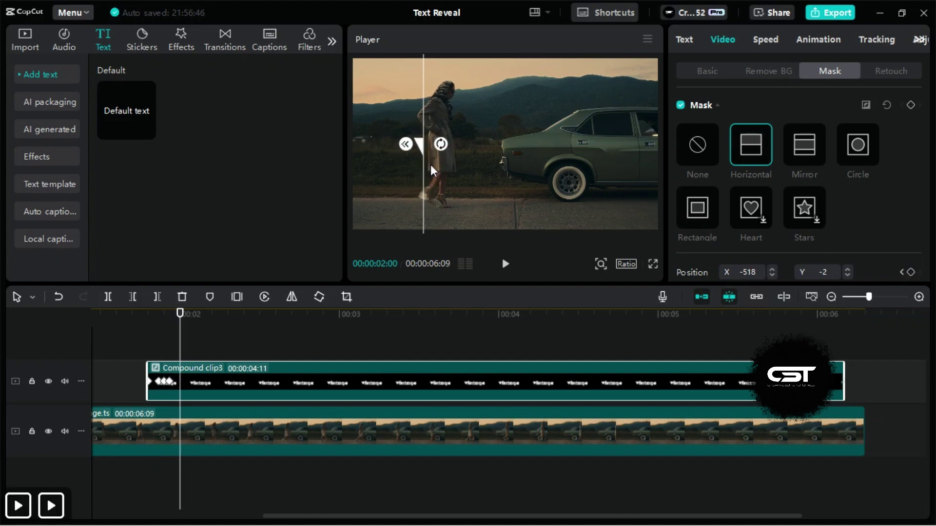
key("Right")
left_click_drag(431, 165, 475, 180)
- Tilt the mask to -86°, return it to -90°, and push the edge further right
key("Right")
key("Right")
key("Right")
key("Right")
key("Right")
key("Right")
key("Right")
key("Right")
key("Right")
scroll(780, 214, "down", 2)
left_click(770, 221)
left_click(771, 220)
key("Right")
key("Right")
key("Right")
key("Right")
key("Right")
key("Right")
key("Right")
left_click(772, 227)
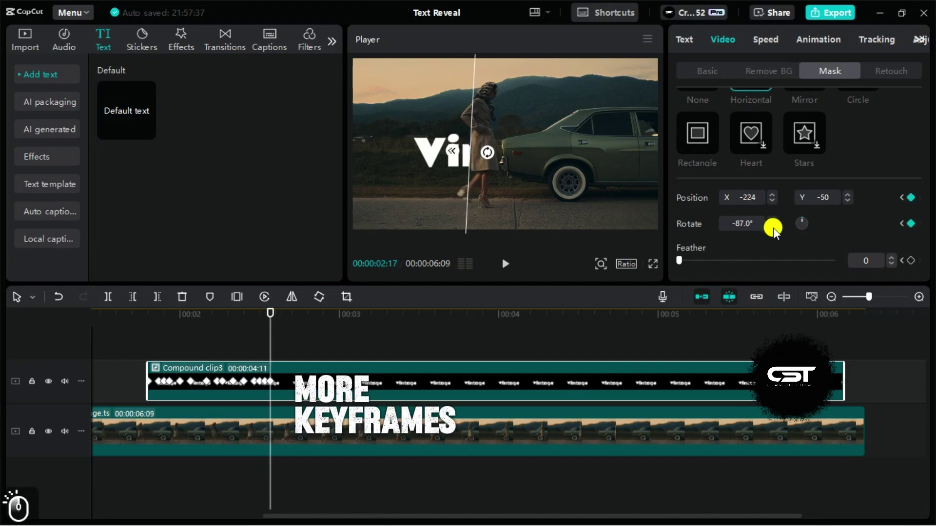
left_click(772, 227)
left_click(772, 227)
left_click(772, 227)
key("Right")
key("Right")
key("Right")
left_click_drag(478, 176, 598, 196)
key("Right")
key("Right")
key("Right")
key("Right")
key("Right")
key("Right")
key("Right")
key("Right")
key("Right")
key("Right")
key("Right")
key("Right")
key("Right")
key("Right")
key("Right")
key("Right")
key("Right")
key("Right")
key("Right")
key("Right")
key("Right")
key("Right")
key("Right")
key("Right")
key("Right")
key("Right")
key("Right")
key("Right")
key("Right")
key("Right")
key("Right")
key("Right")
key("Right")
key("Right")
key("Right")
key("Right")
key("Right")
key("Right")
key("Right")
key("Right")
key("Right")
key("Right")
key("Right")
key("Right")
key("Right")
key("Right")
key("Right")
key("Right")
key("Right")
key("Right")
- Add Vintage.mp3 to the timeline, trim its start at 00:11, and move it to 0:00
left_click(155, 343)
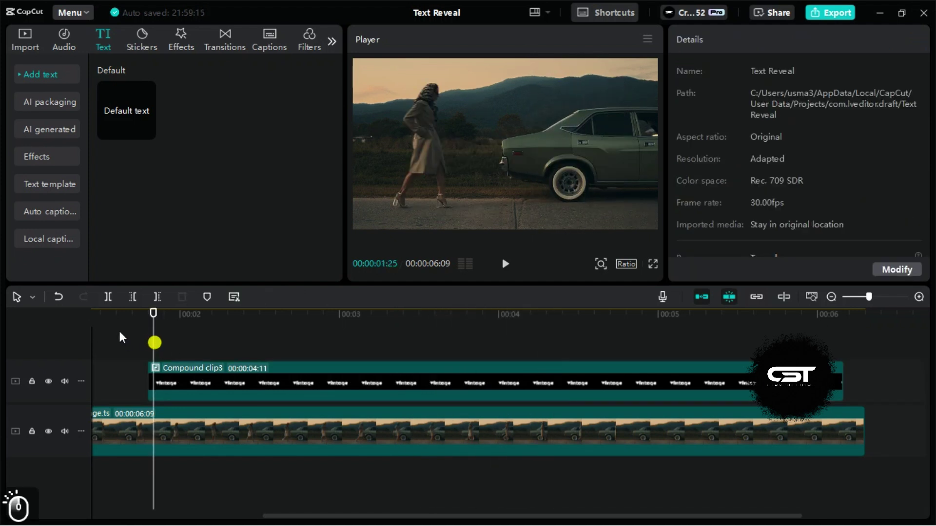
left_click_drag(123, 311, 66, 308)
left_click(22, 39)
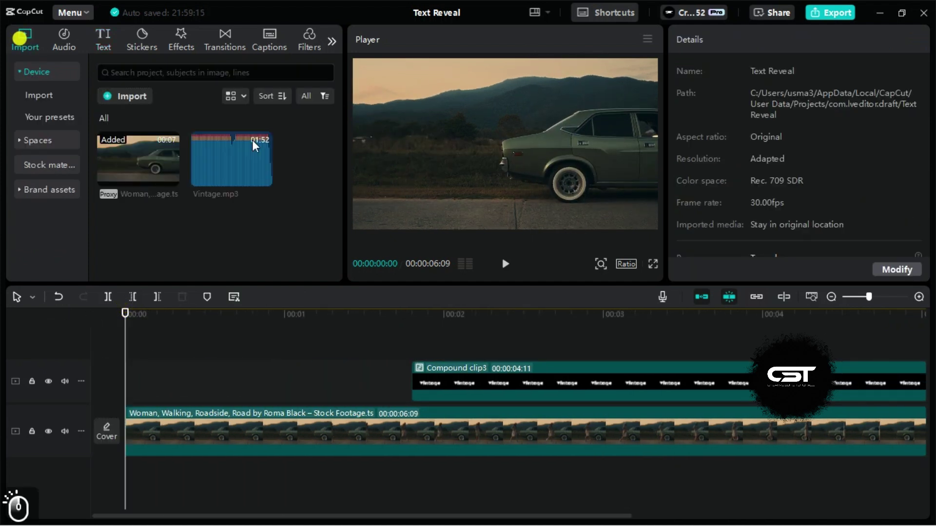
left_click_drag(226, 166, 122, 477)
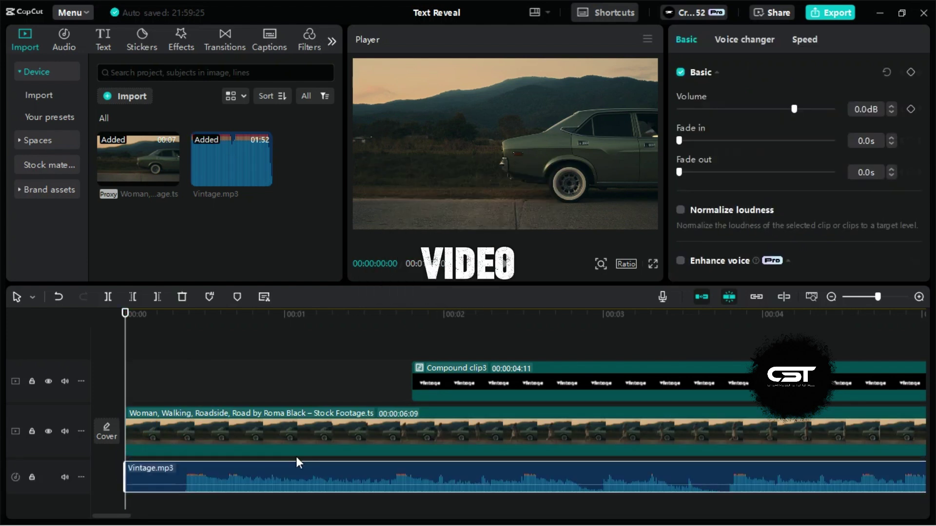
left_click(183, 311)
left_click(132, 296)
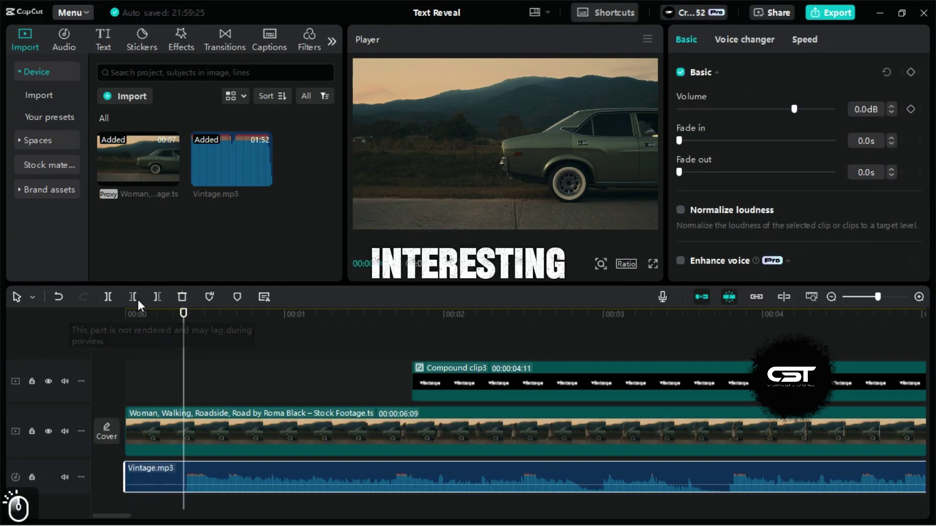
left_click_drag(219, 478, 156, 469)
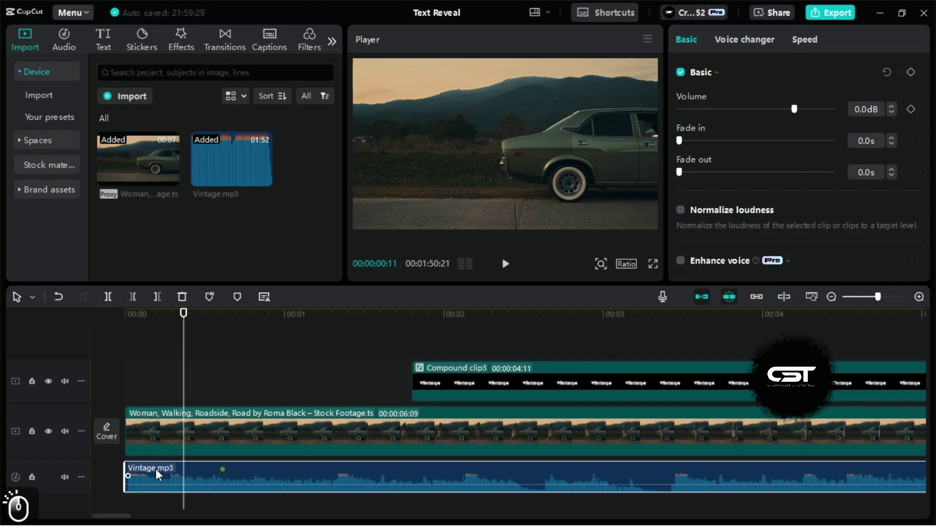
- Preview the music, then trim Vintage.mp3 to end with the video at 00:00:06:09
left_click(144, 383)
left_click(145, 316)
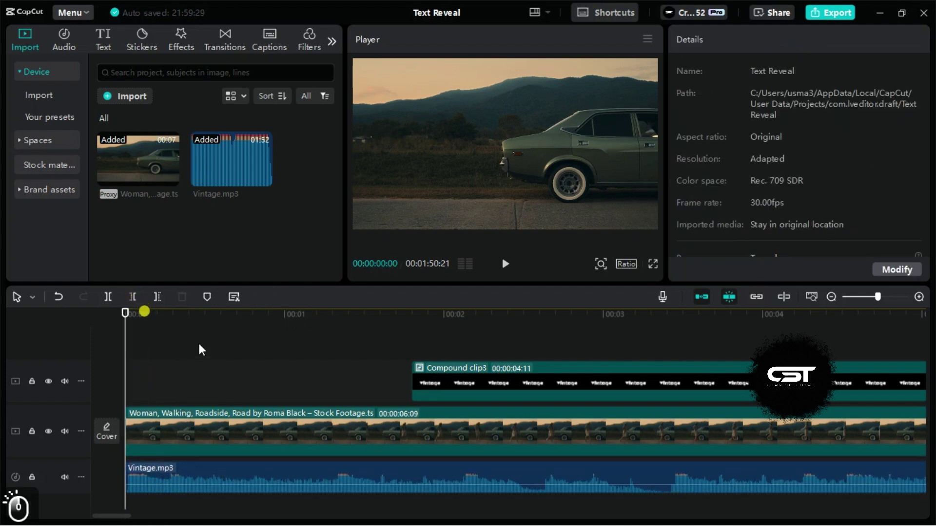
key("space")
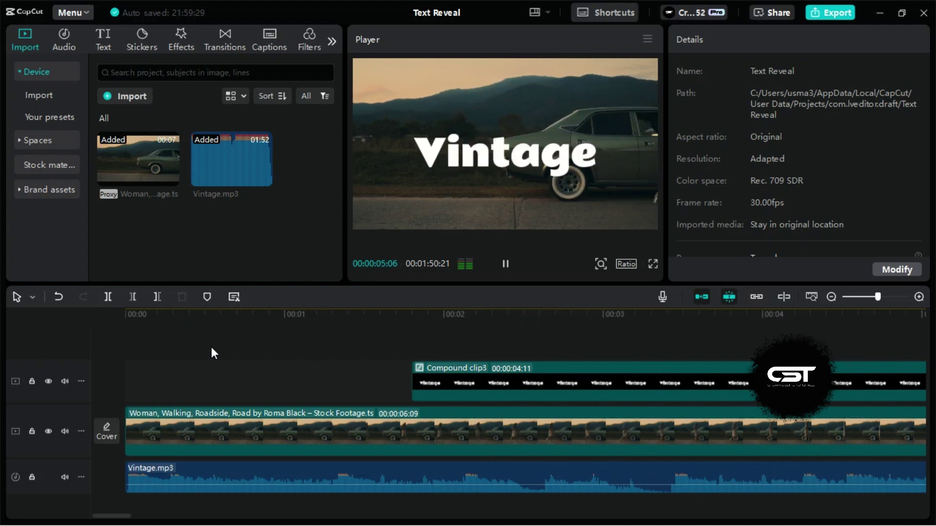
key("space")
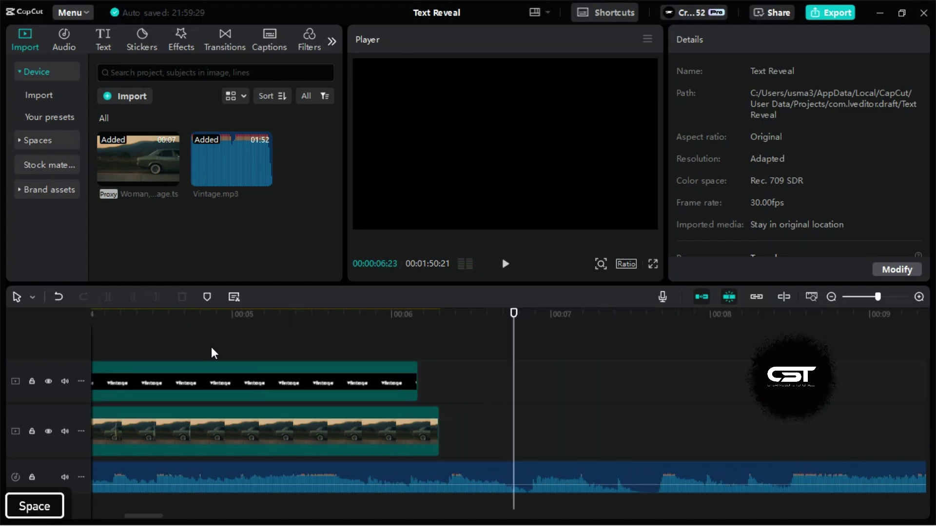
left_click(440, 319)
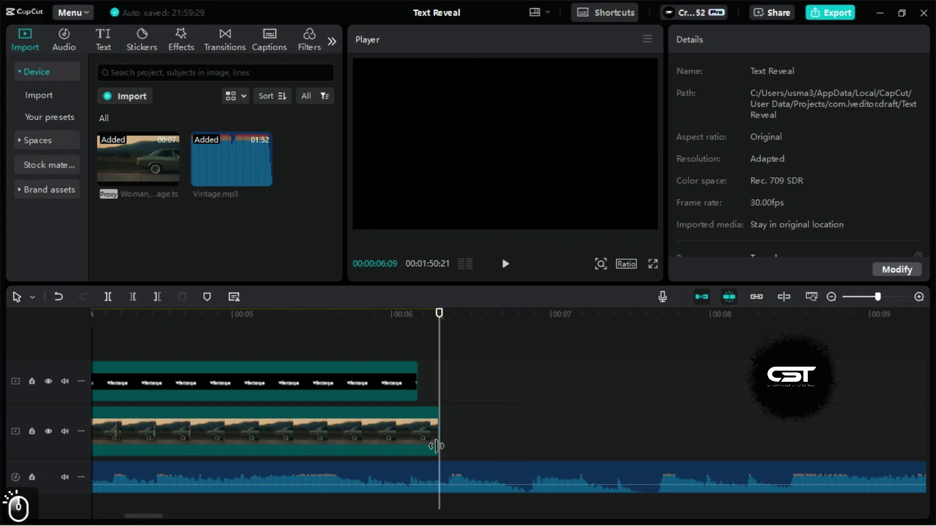
left_click(434, 476)
left_click(157, 296)
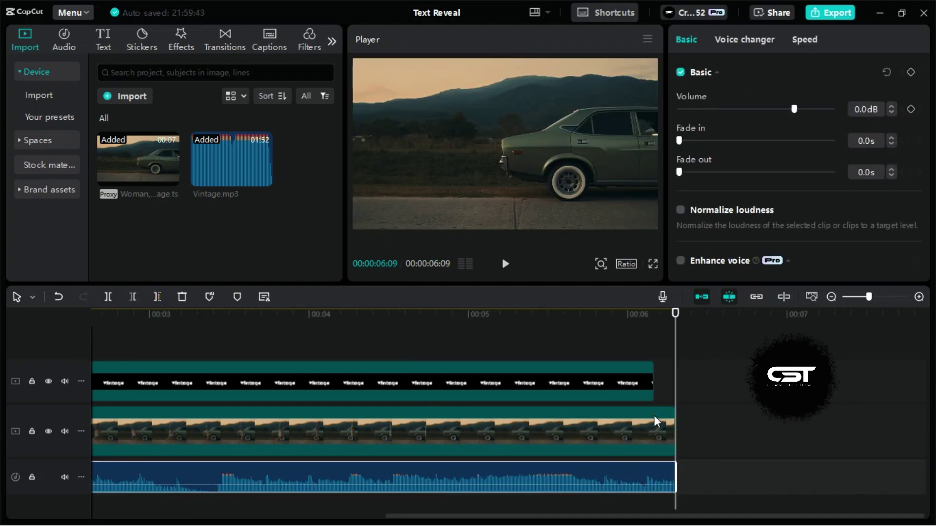
- Search the video effects for 'vintage' with the playhead at the text's start
left_click(251, 351)
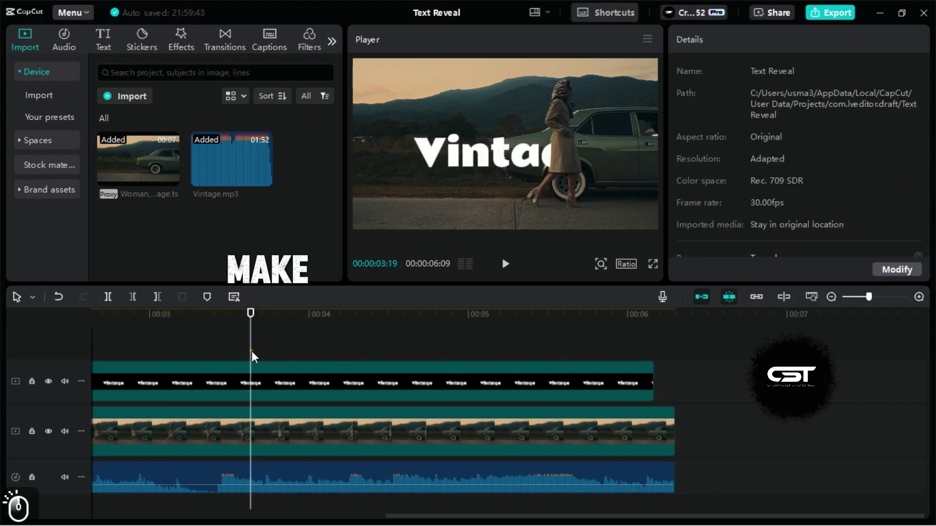
scroll(251, 351, "left", 5)
left_click(417, 316)
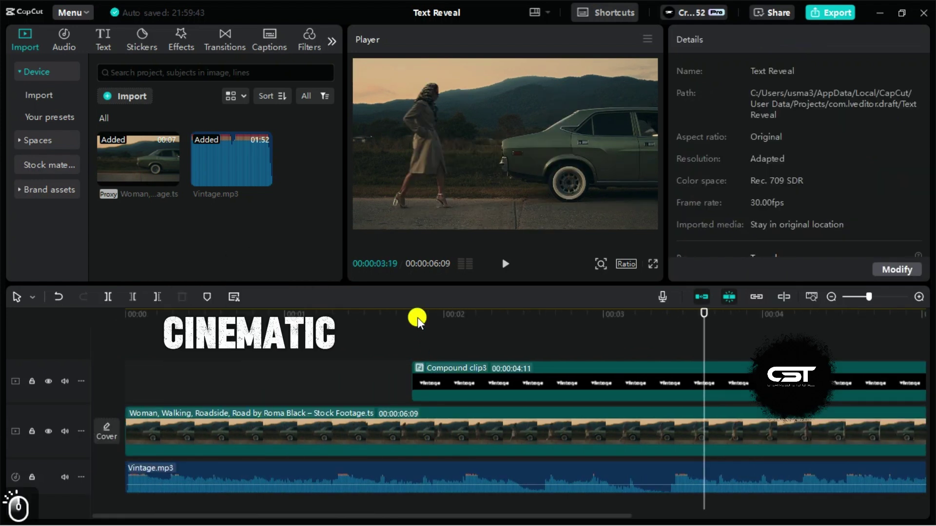
left_click(182, 39)
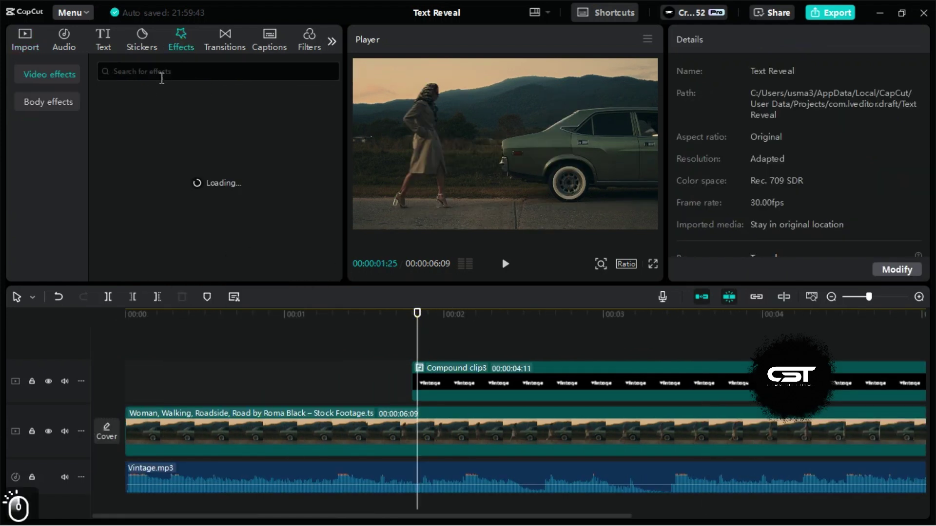
left_click(49, 78)
left_click(128, 71)
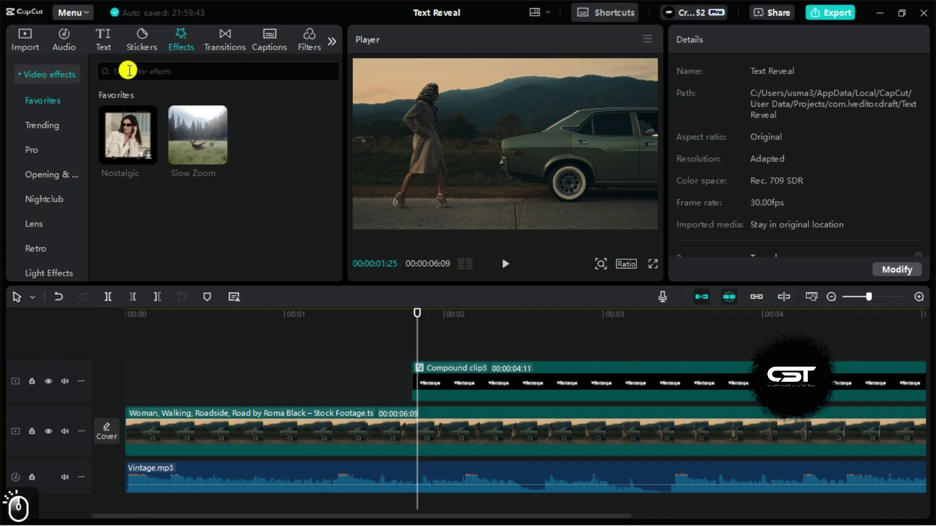
type("vin")
type("tage")
key("Return")
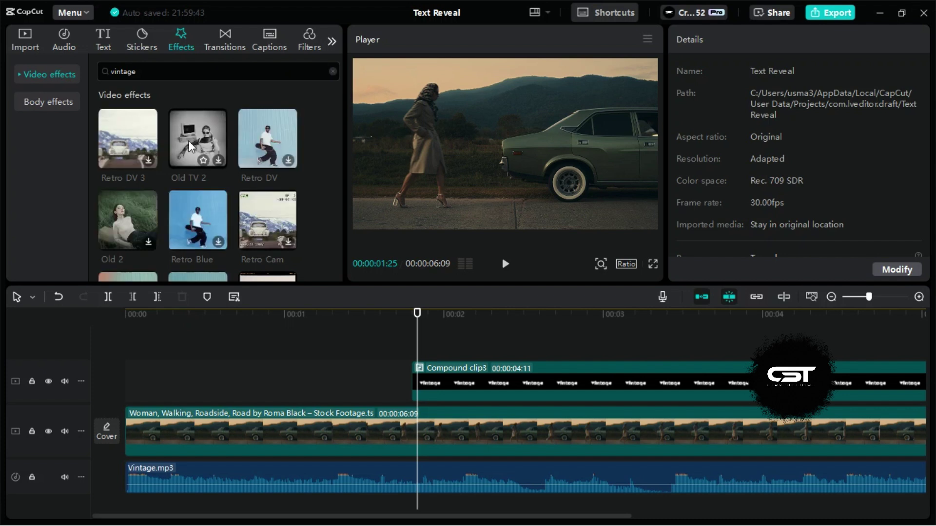
- Apply Old TV 2 to Compound clip3 and preview the result
left_click_drag(189, 146, 451, 374)
left_click(410, 350)
key("space")
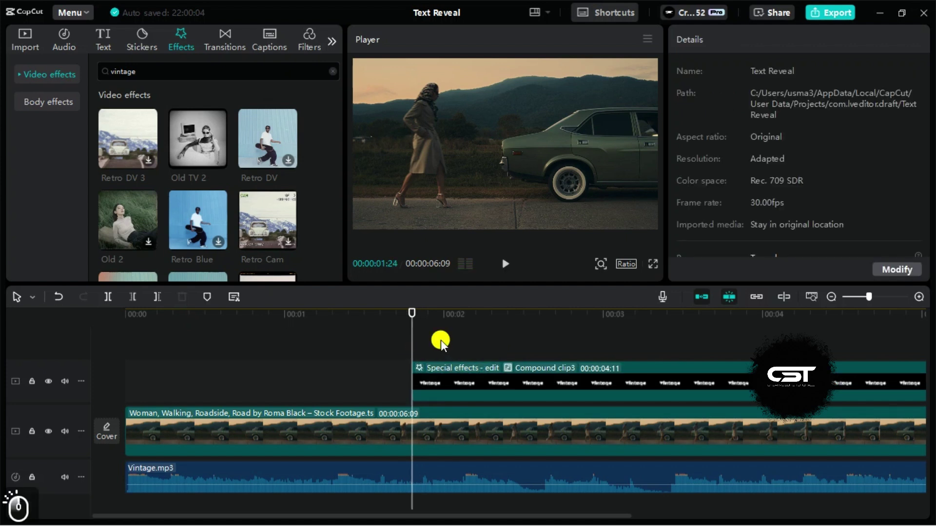
- Preview the Vintage reveal, then play it full screen from before the wipe
key("space")
key("space")
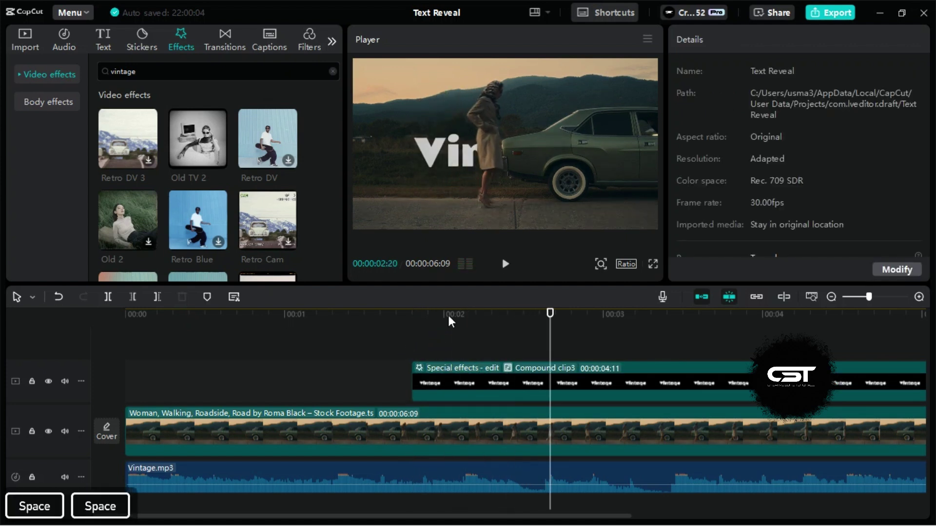
key("space")
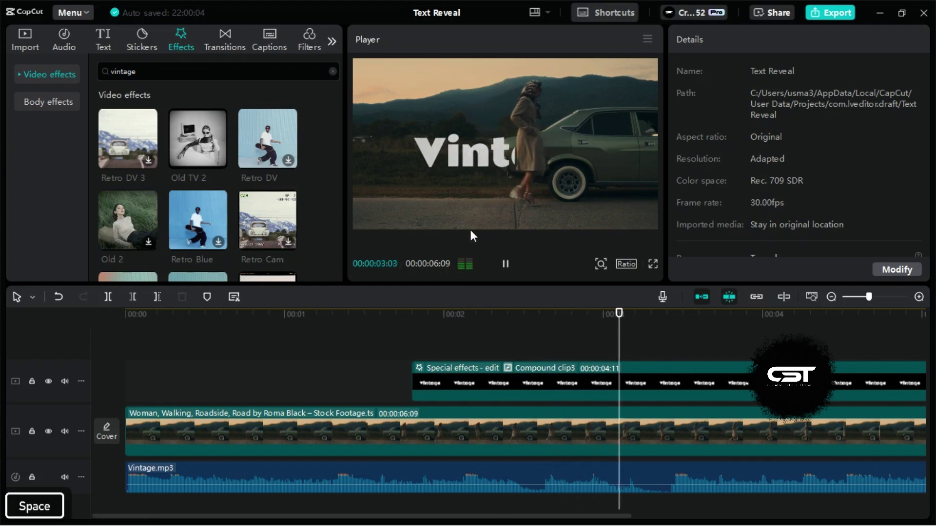
key("space")
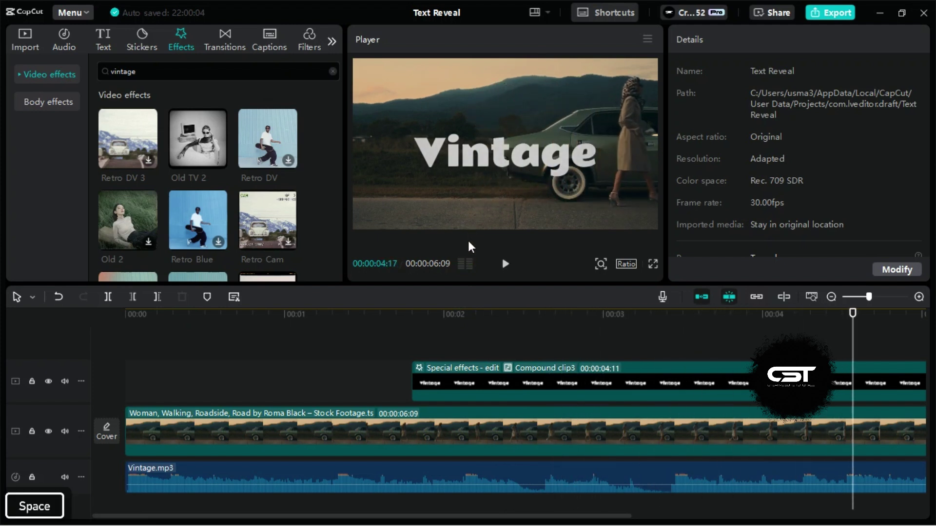
left_click(404, 347)
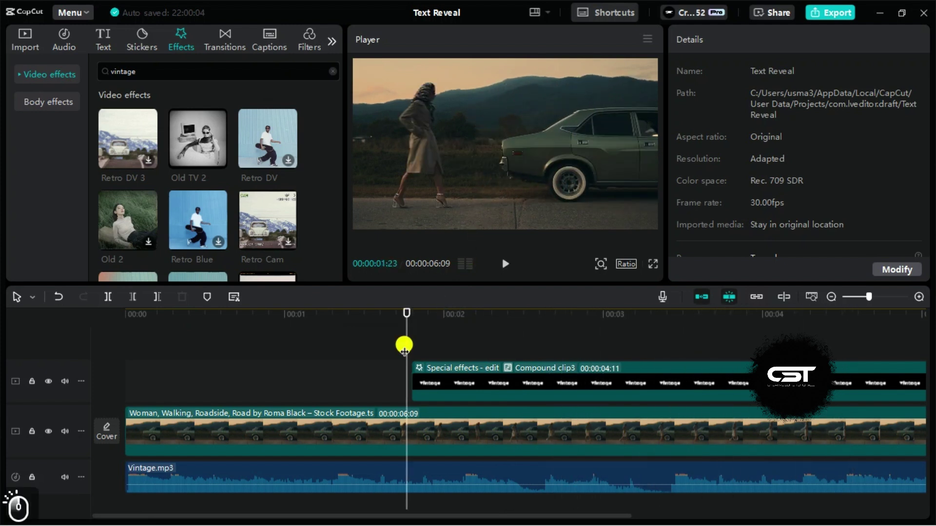
left_click(652, 264)
key("space")
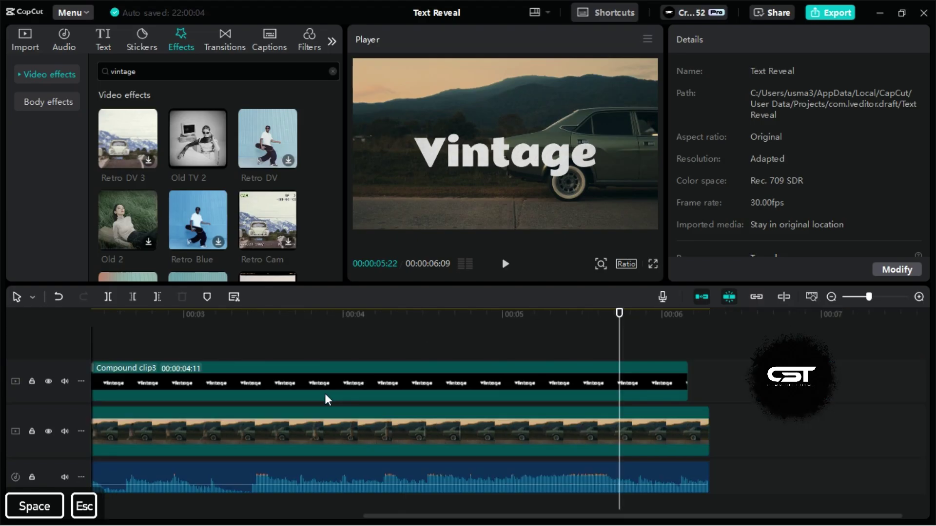
- Undo the added effect and replay the reveal full screen
key("ctrl+z")
key("ctrl+z")
left_click(316, 351)
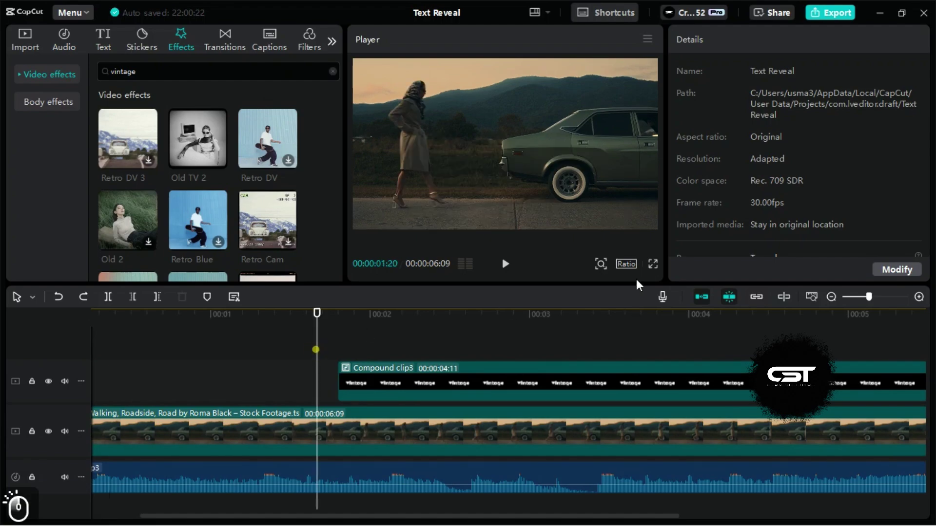
left_click(649, 264)
key("space")
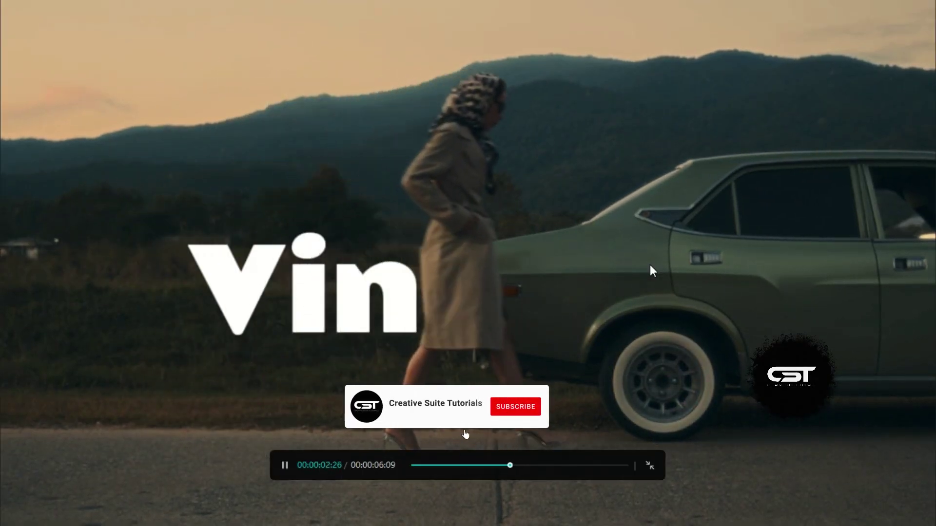